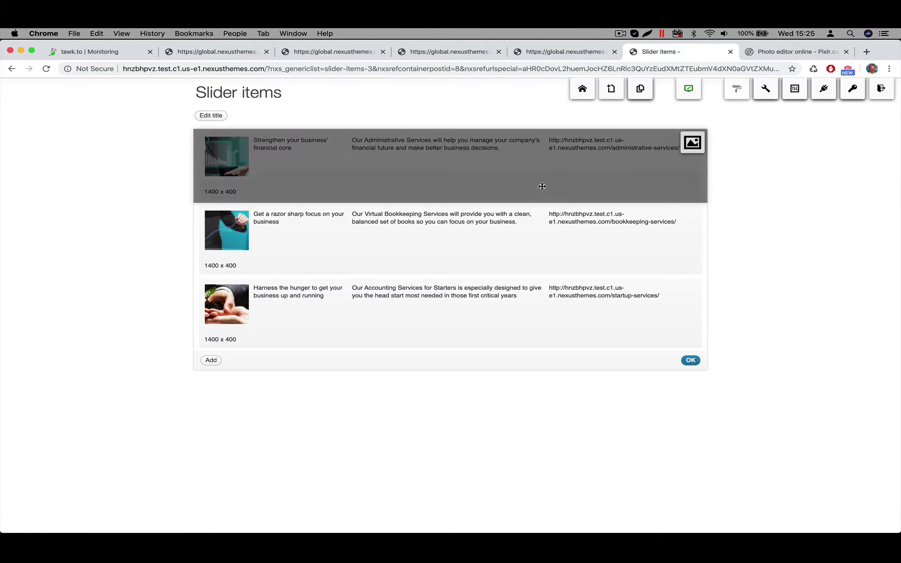
Step: Launch Playful Pixlr X from the Pixlr website to reach its start page
click(782, 52)
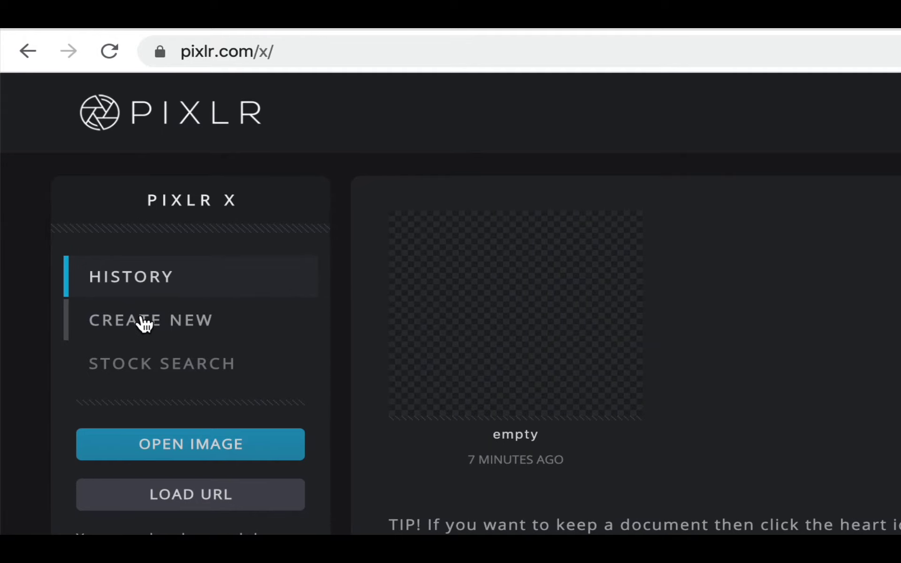
Step: Set up a new image of width 1400 and height 400 px with Background switched off
click(142, 323)
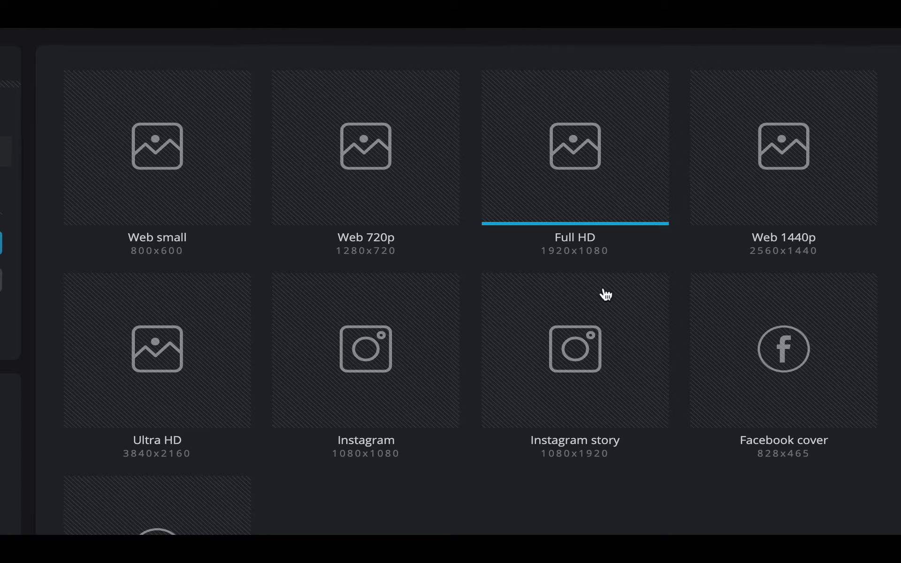
click(790, 214)
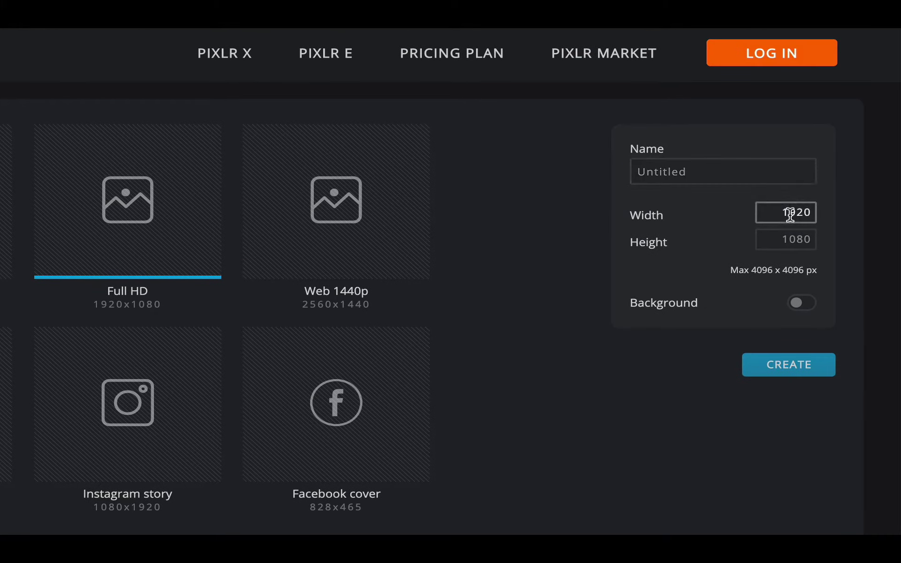
click(780, 214)
double_click(780, 214)
text(140)
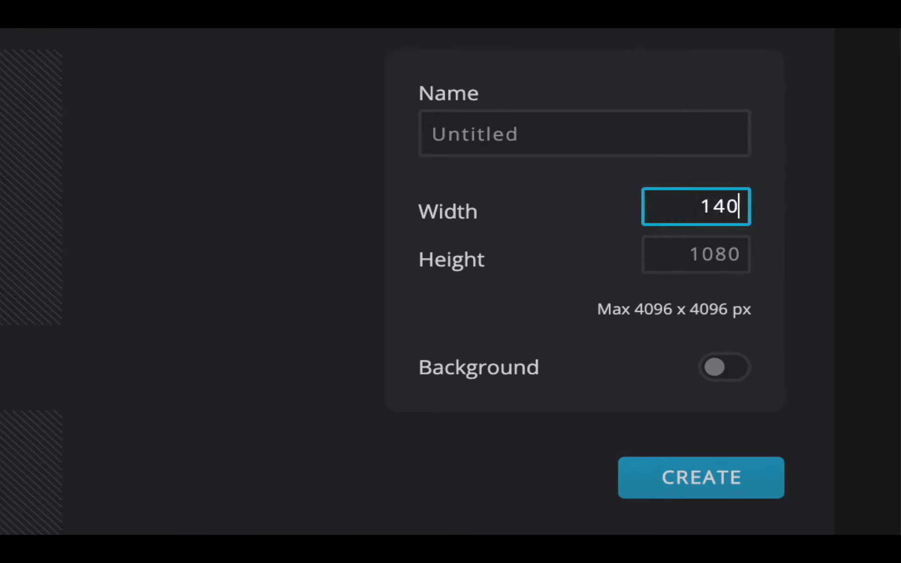
text(0)
key(Tab)
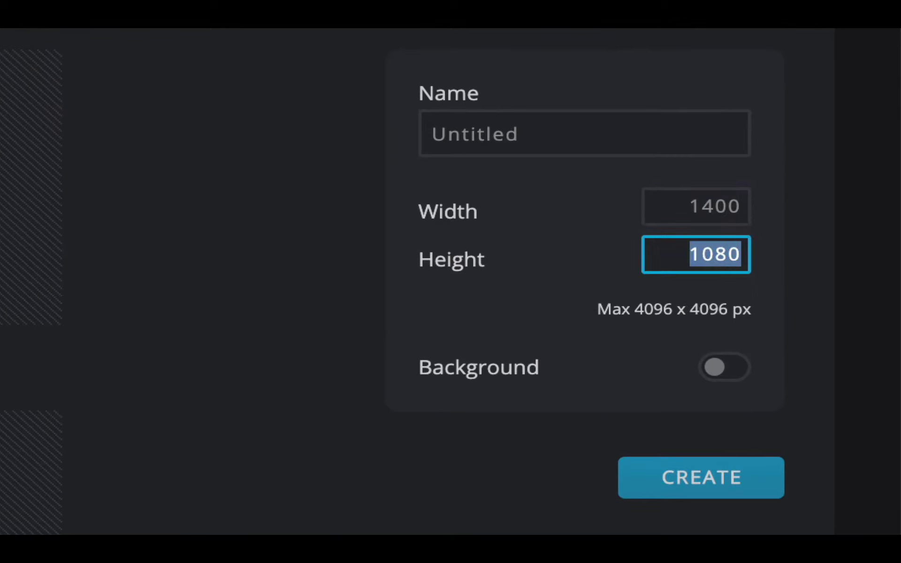
text(400)
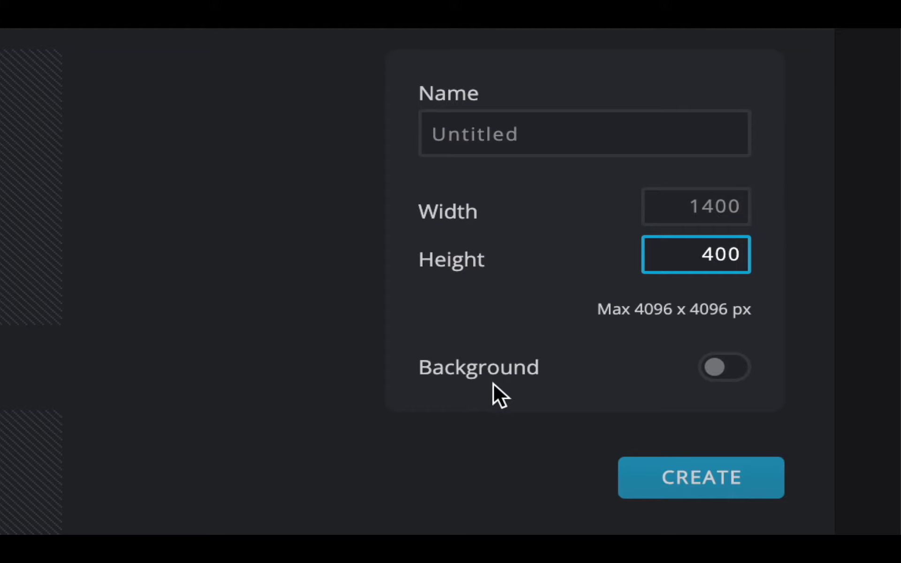
click(716, 367)
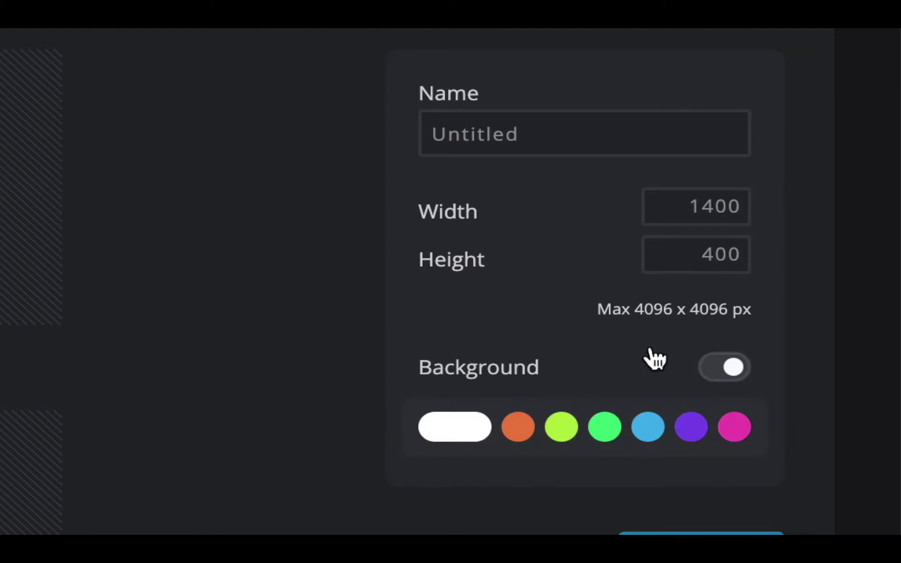
click(734, 367)
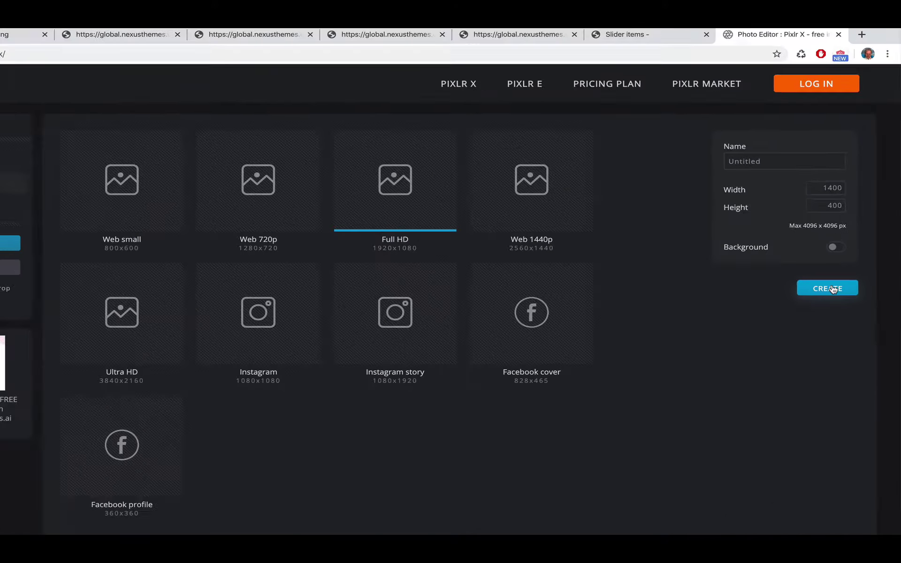
Step: Create the blank transparent 1400 × 400 canvas
click(837, 274)
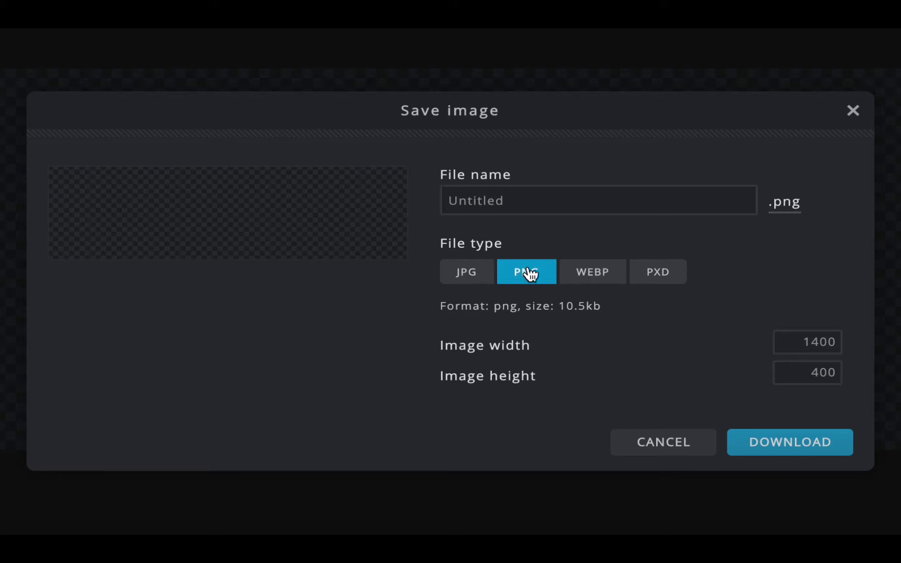
Step: Rename the image to transparent_slide_1400_400 and download it as PNG into Downloads
click(497, 200)
double_click(497, 199)
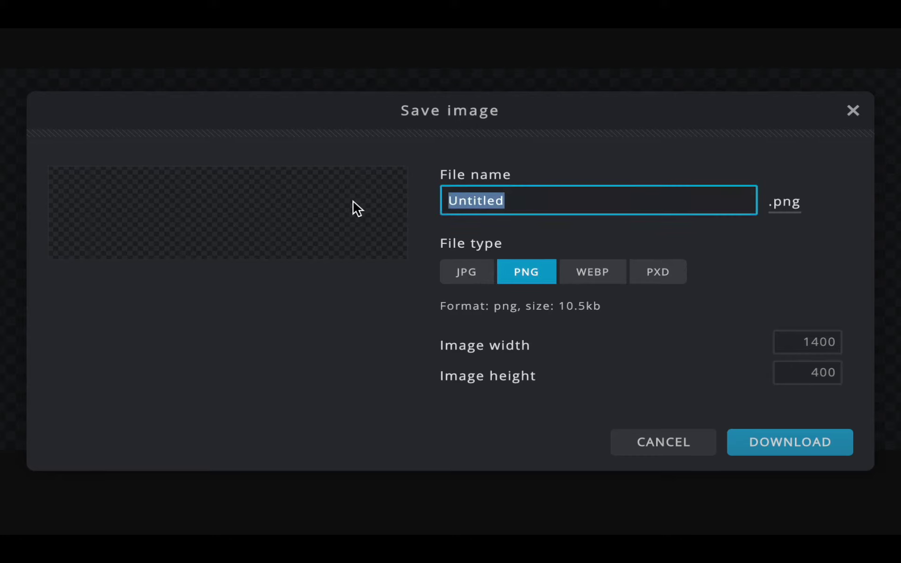
text(t)
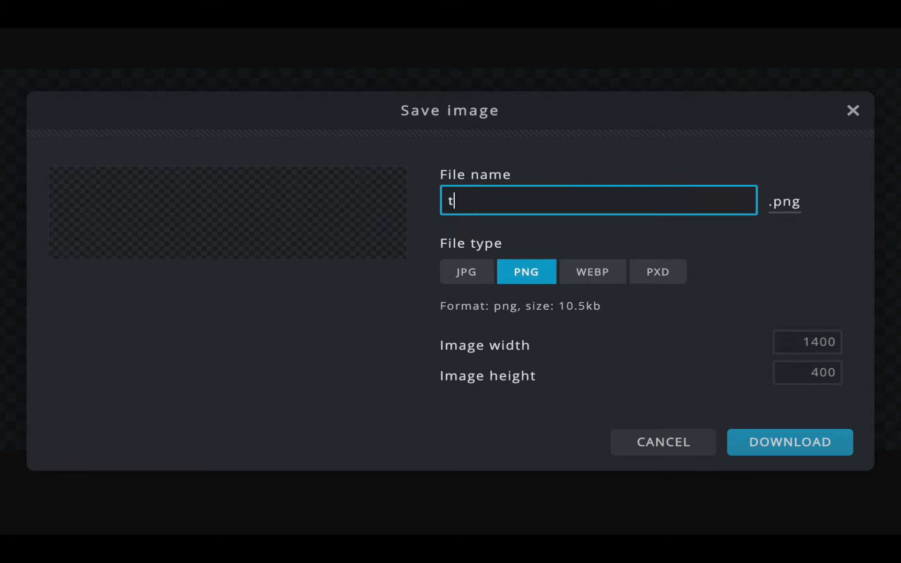
text(ransparent_slide_1400_400)
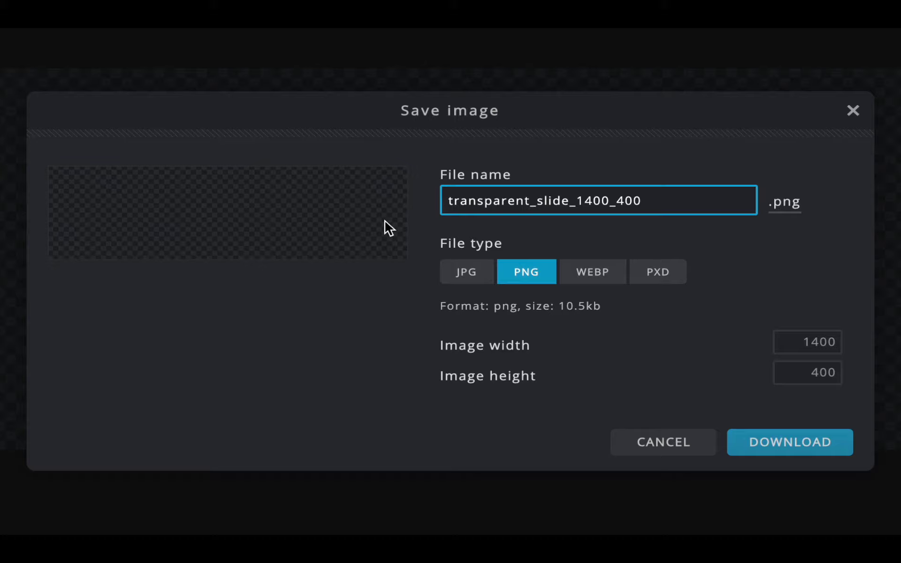
click(766, 444)
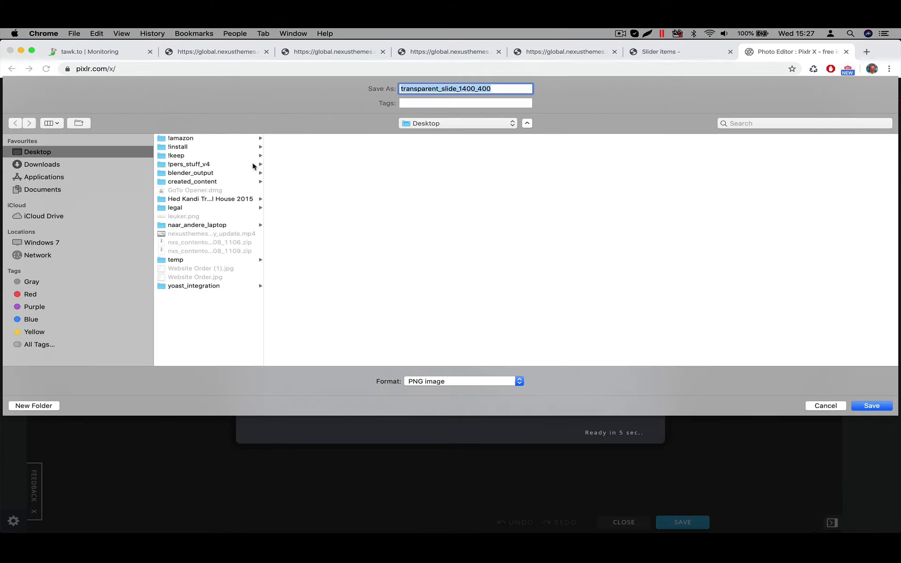
click(53, 165)
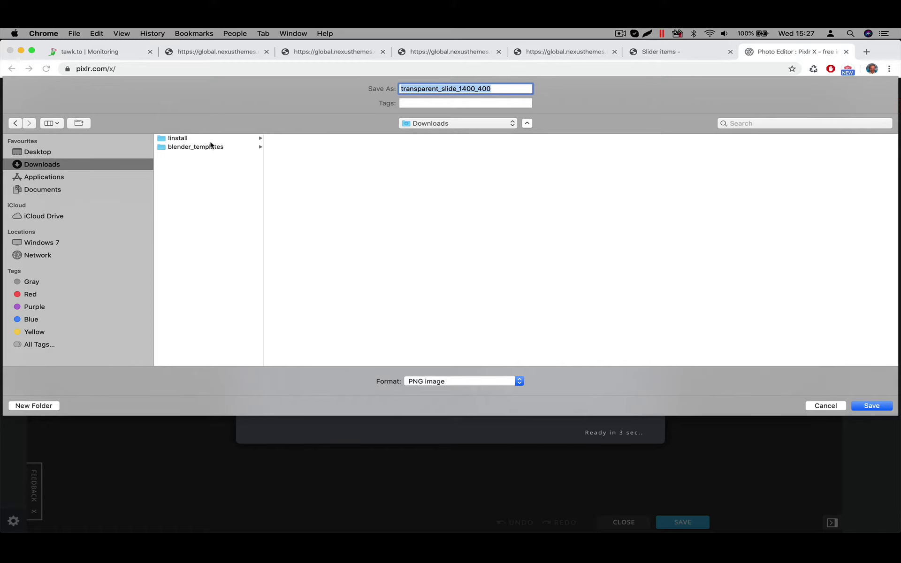
click(872, 406)
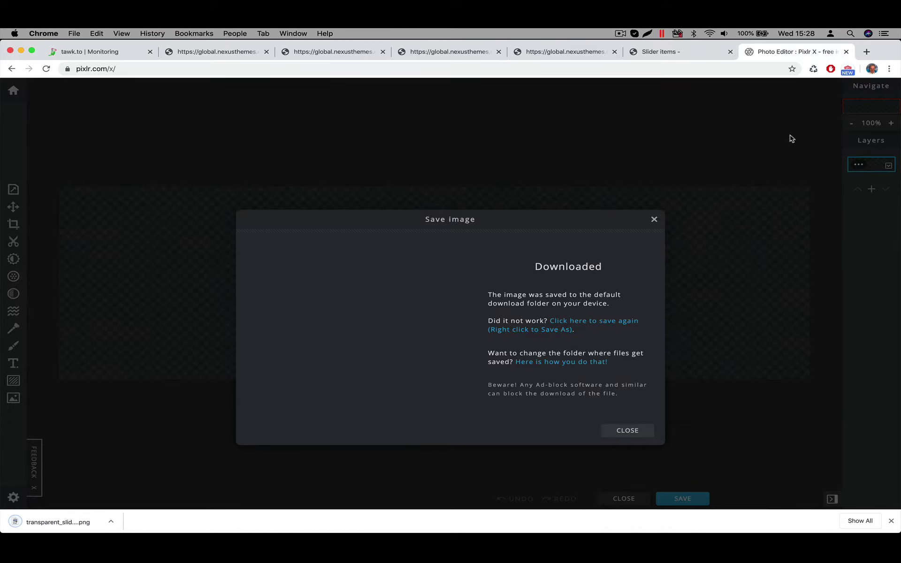
Step: Upload transparent_slide_1400_400.png from Downloads as the first slide's new image
click(666, 51)
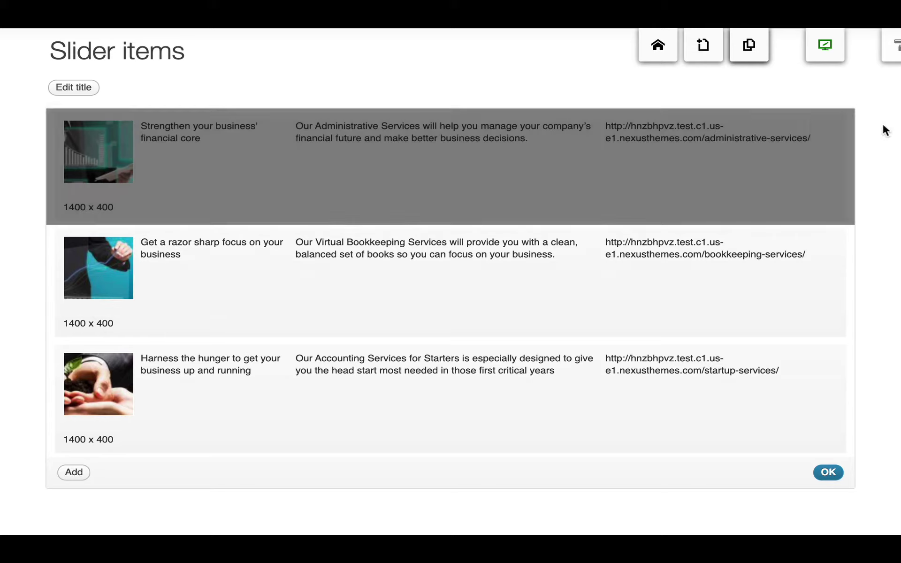
mouse_move(831, 132)
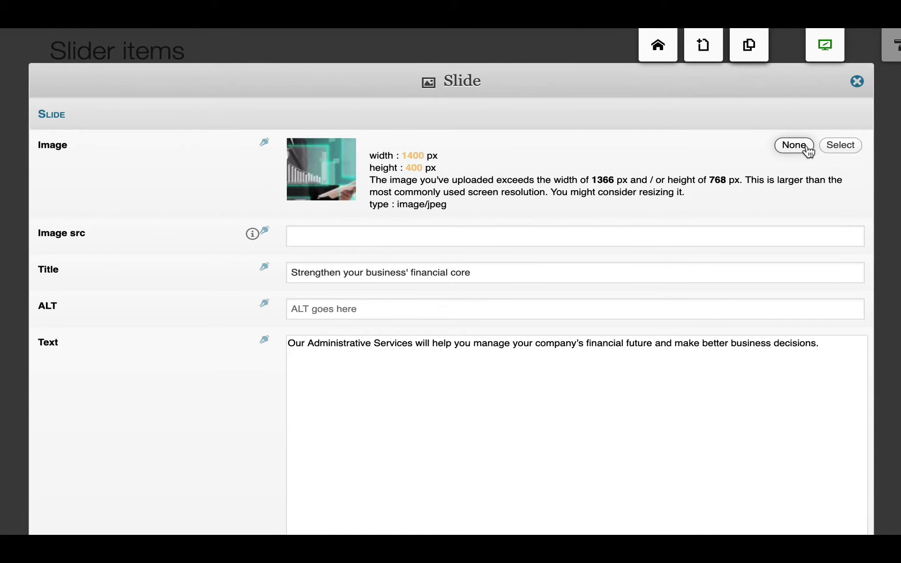
click(840, 146)
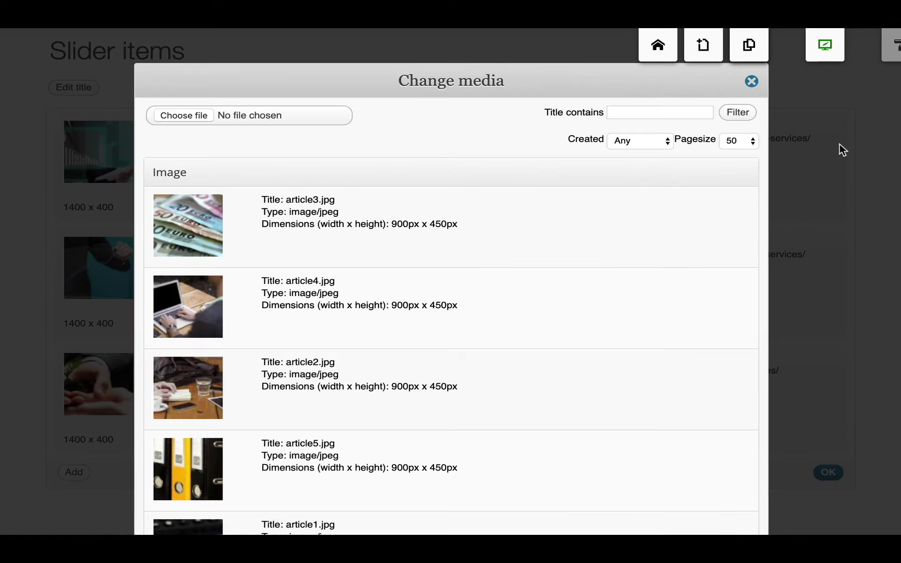
click(181, 114)
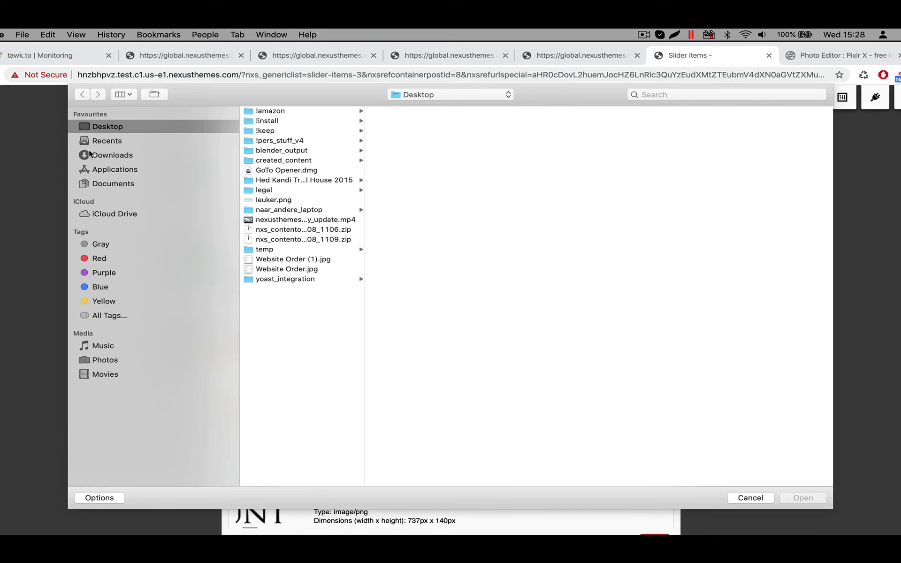
click(101, 153)
click(282, 131)
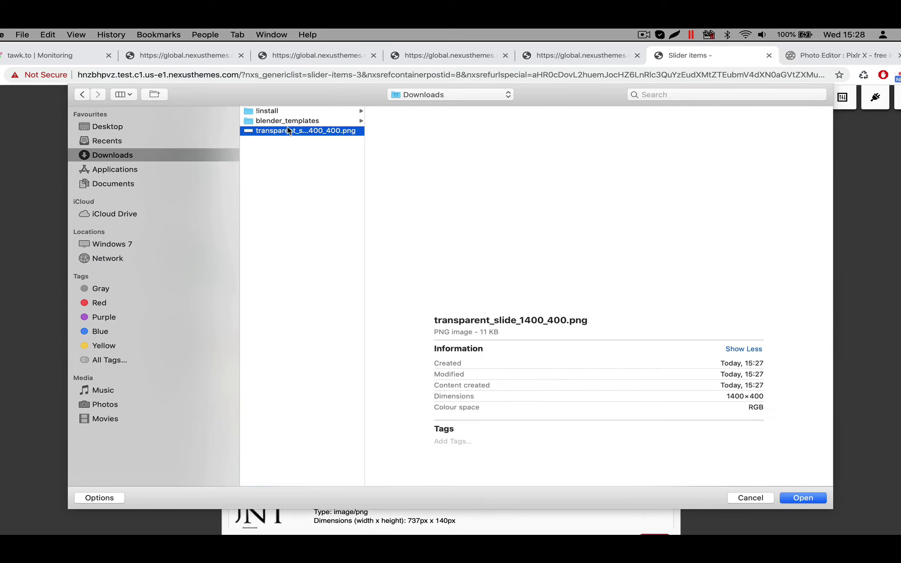
click(803, 498)
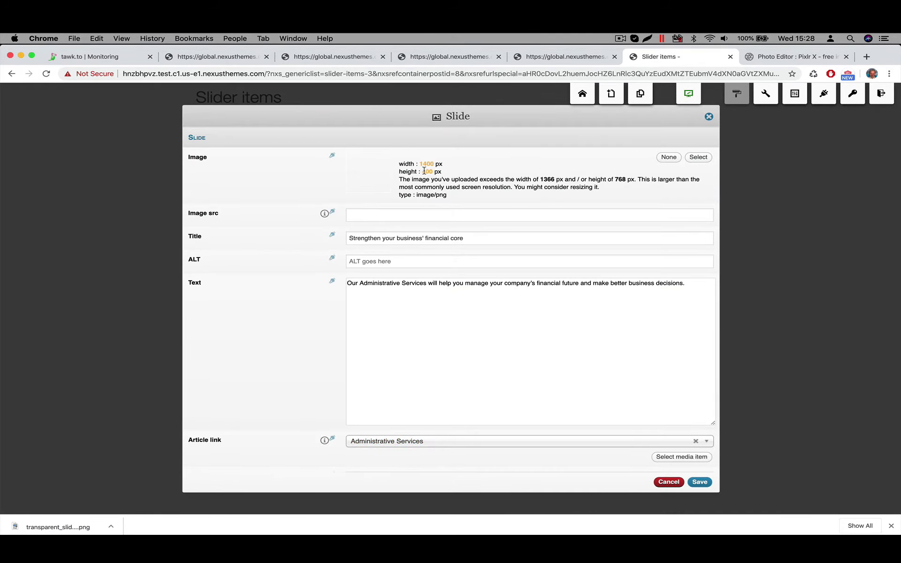
Step: Save slide one, give slide two transparent_slide_1400_400.png, and leave slide three unchanged
click(699, 482)
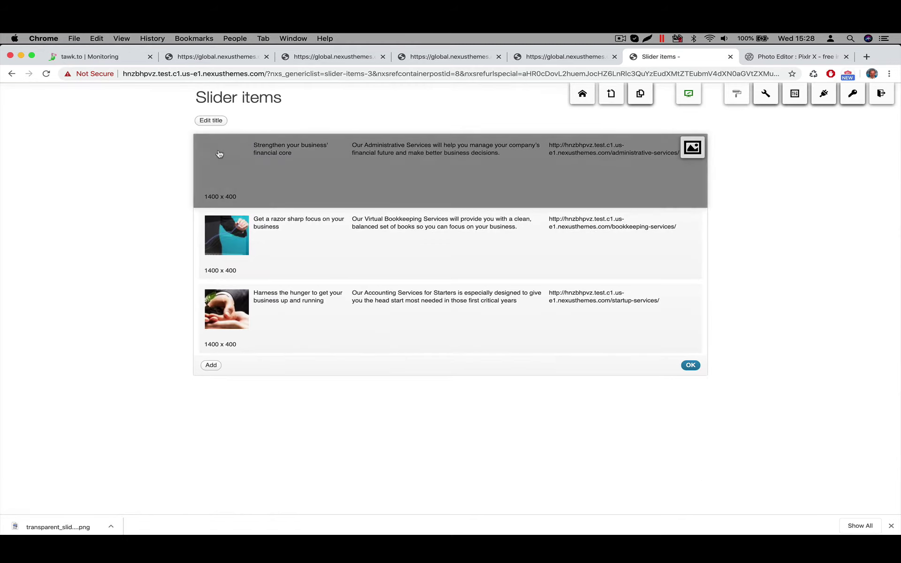
click(293, 245)
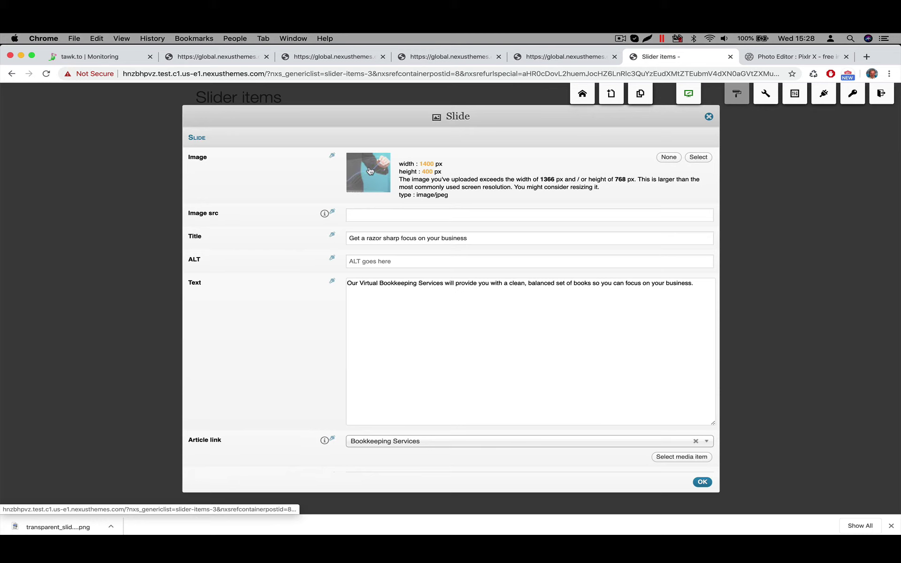
click(361, 185)
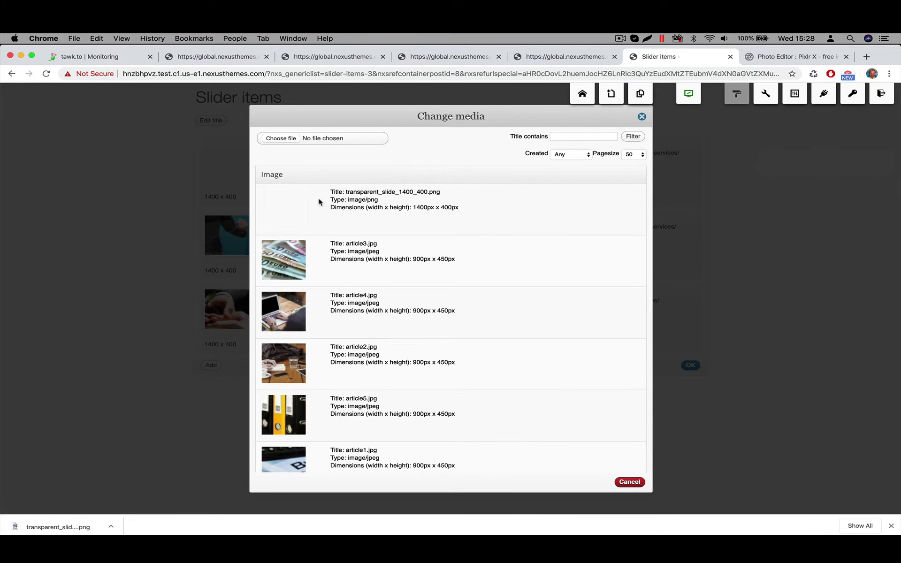
click(284, 202)
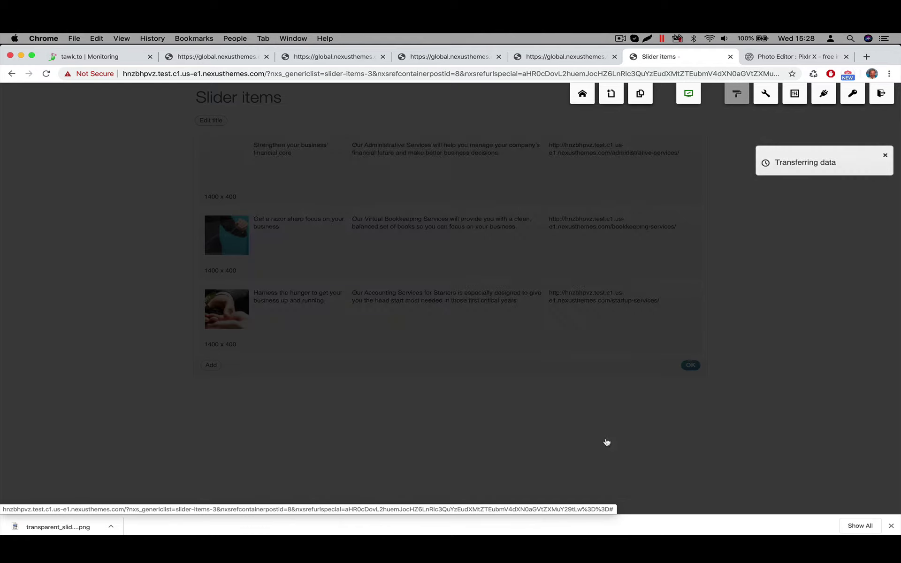
click(689, 478)
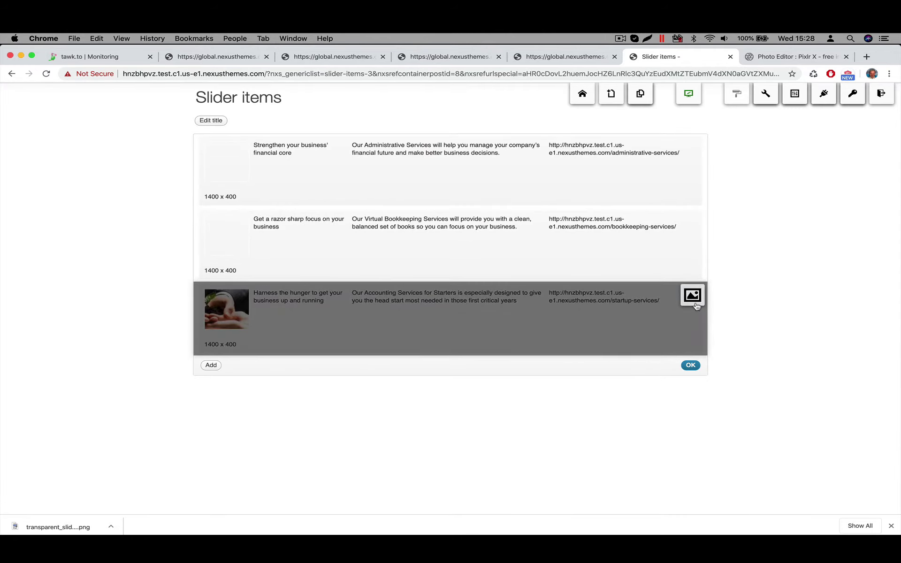
click(691, 294)
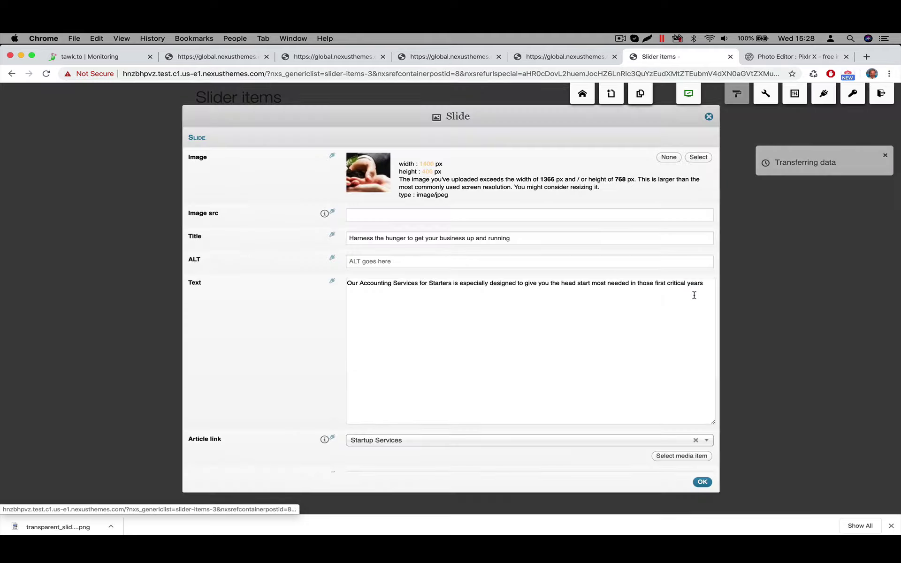
click(709, 117)
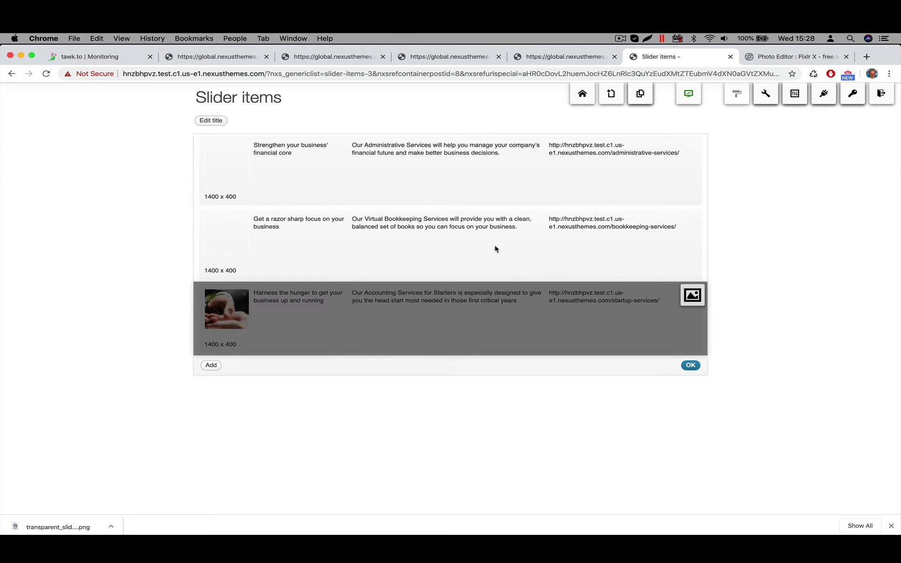
Step: Confirm the Slider items list with OK so the Home page reloads with the new slides
click(691, 365)
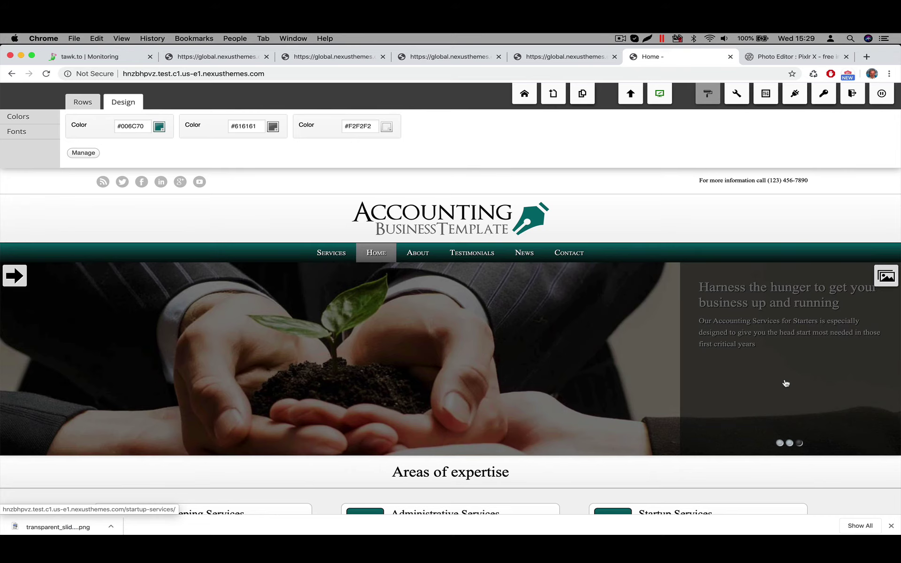
click(775, 57)
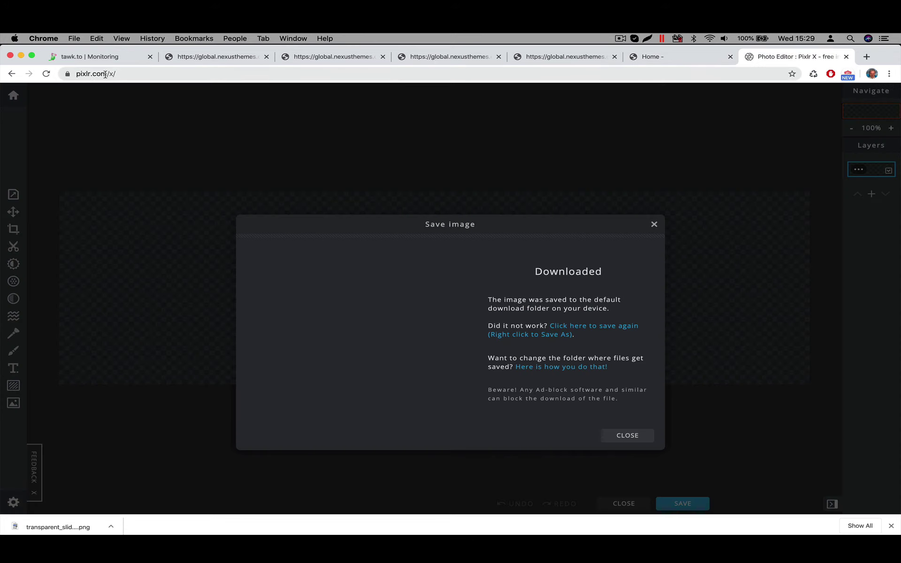
click(682, 64)
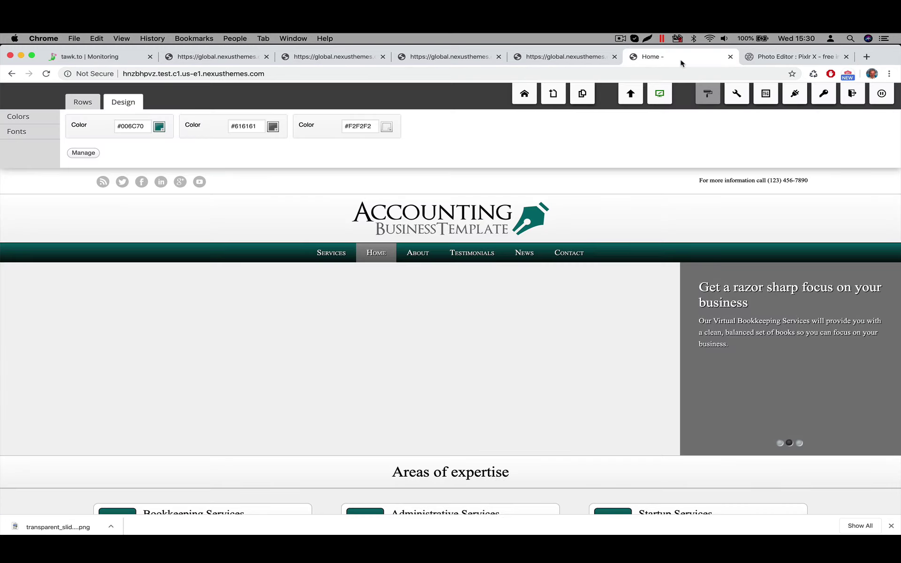